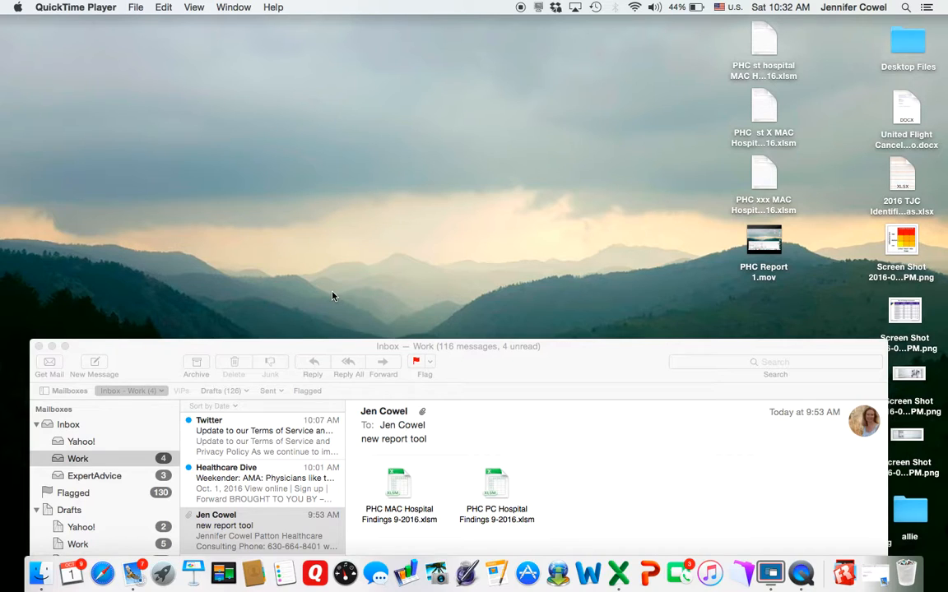
Open the emailed attachment PHC MAC Hospital Findings 9-2016.xlsm in Excel with macros enabled
{"action": "left_click", "coordinate": [397, 485]}
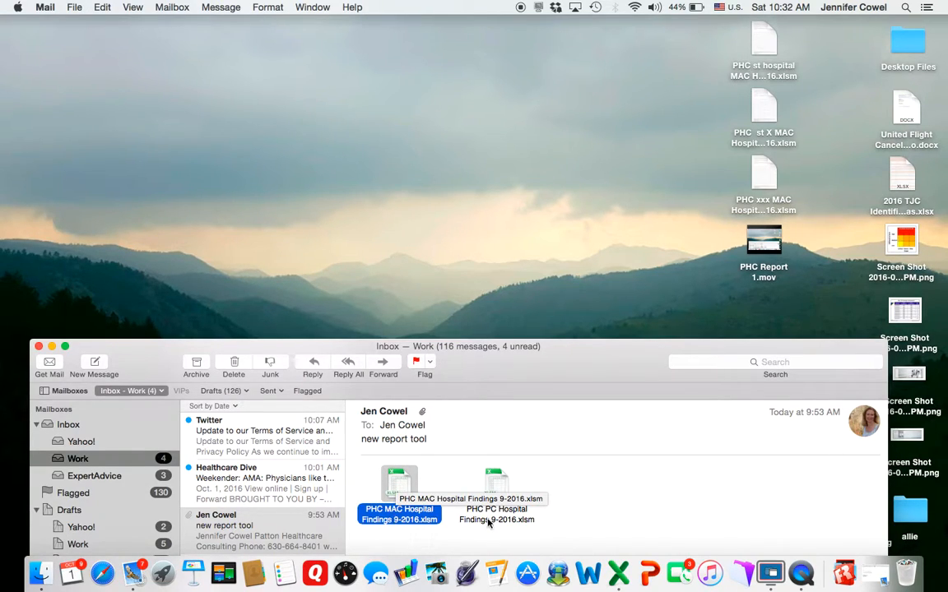
{"action": "double_click", "coordinate": [400, 489]}
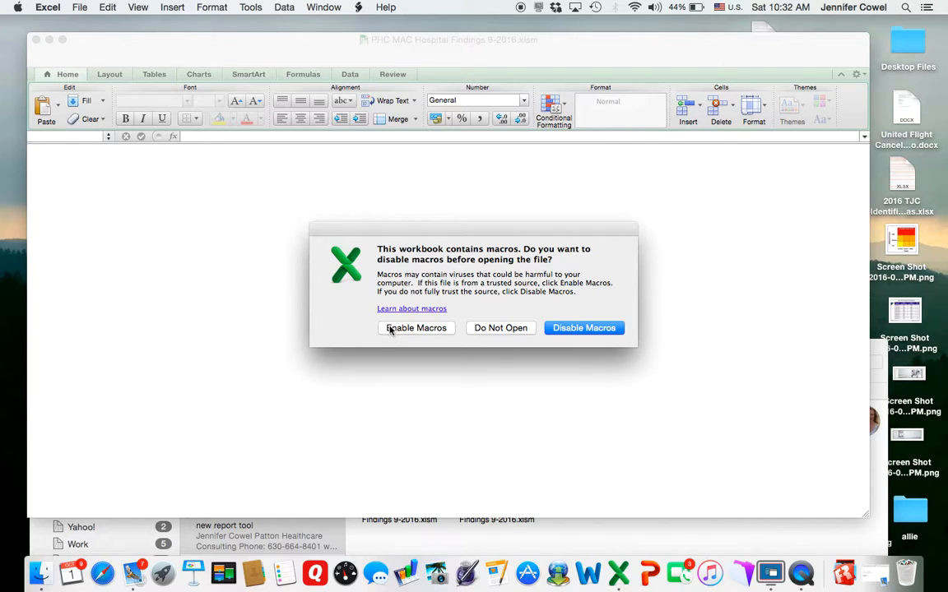
{"action": "left_click", "coordinate": [390, 329]}
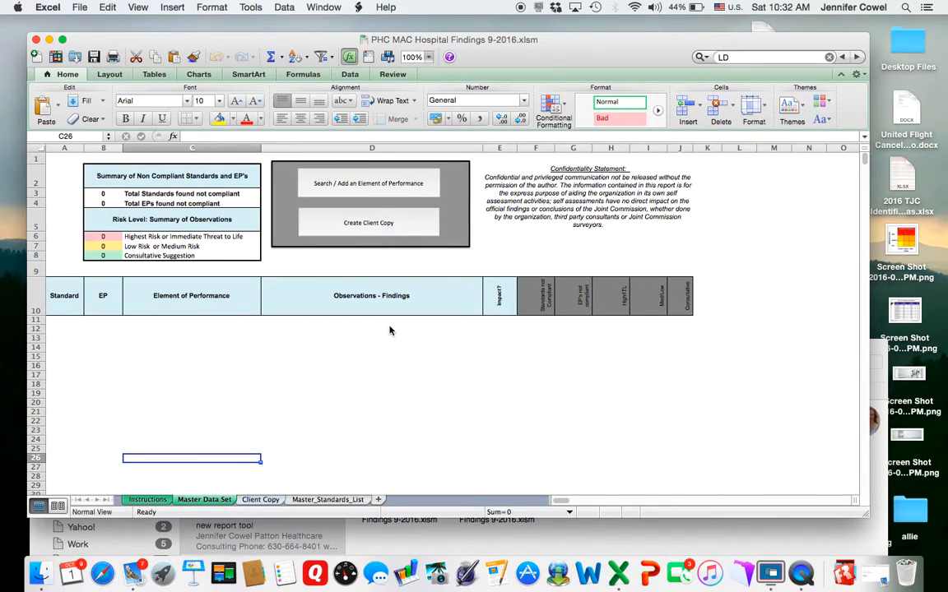
Save a copy of the workbook as "PHC xx MAC Hospital Findings 9-2016.xlsm" in macro-enabled format
{"action": "left_click", "coordinate": [80, 10]}
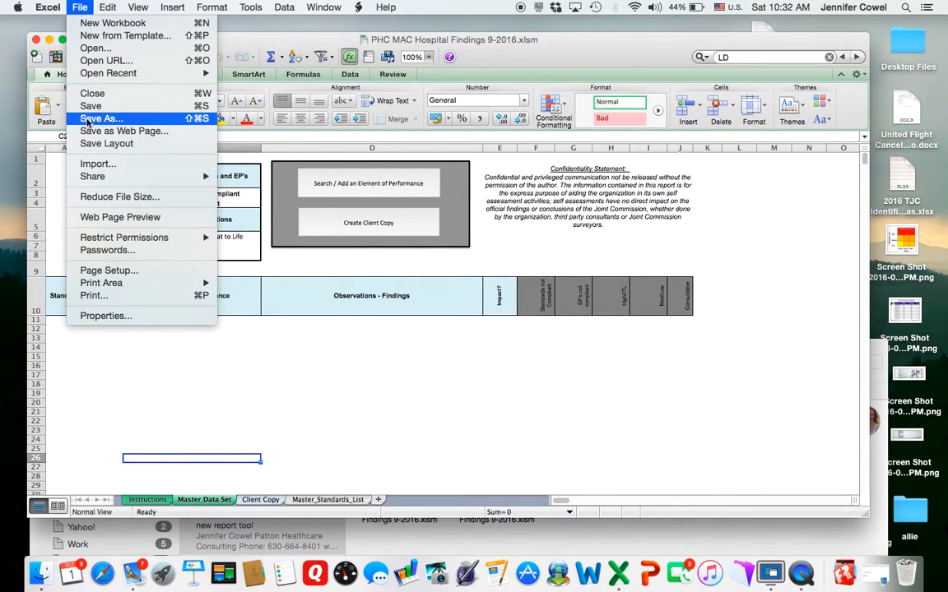
{"action": "left_click", "coordinate": [88, 122]}
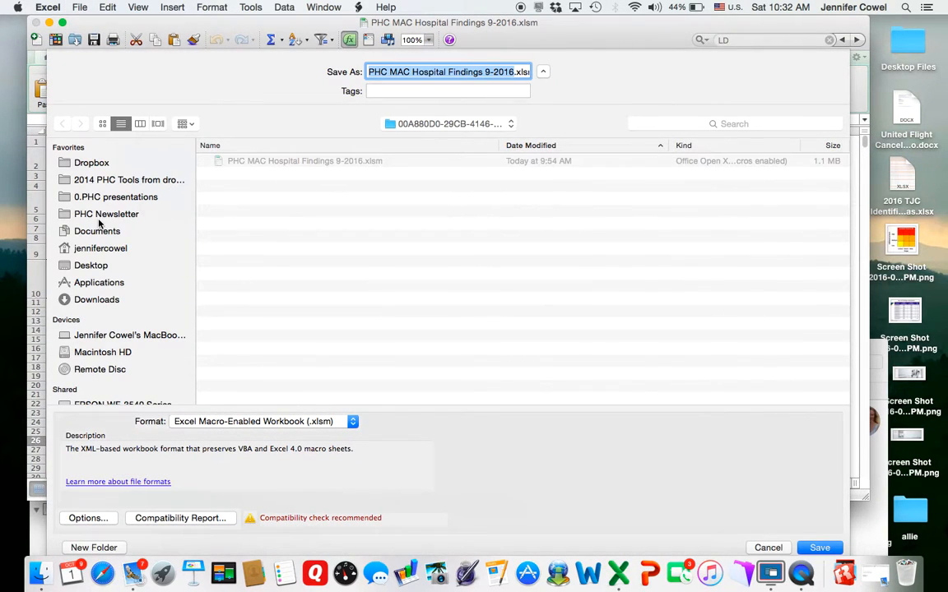
{"action": "left_click", "coordinate": [389, 71]}
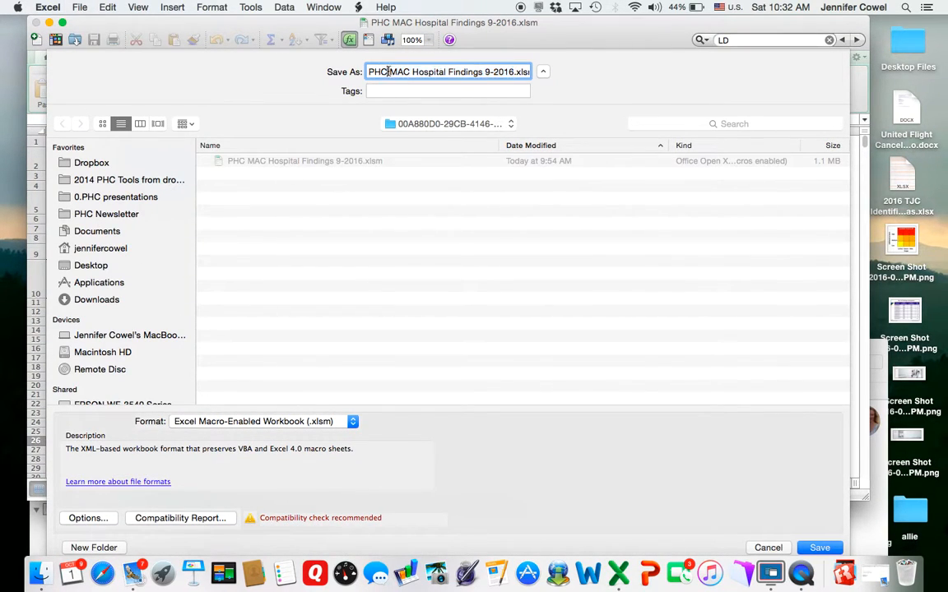
{"action": "type", "text": "xx"}
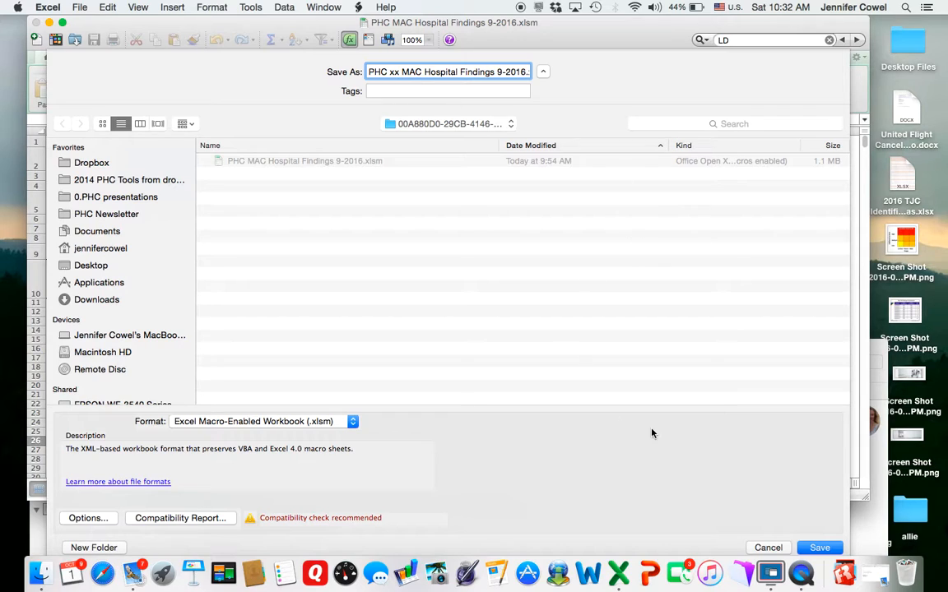
{"action": "left_click", "coordinate": [823, 548]}
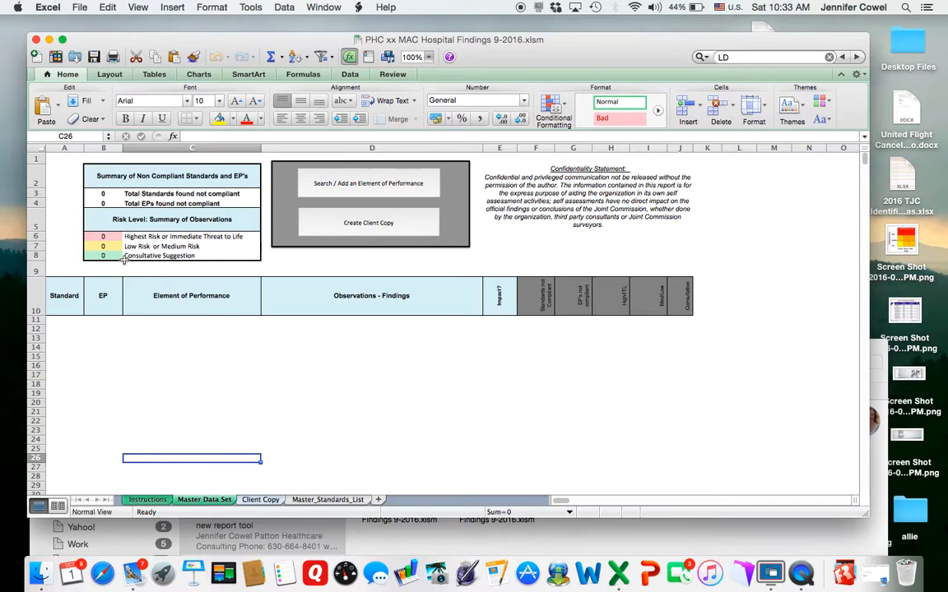
Open the Standards/EP search and entry form and search the elements of performance for "pain"
{"action": "left_click", "coordinate": [305, 184]}
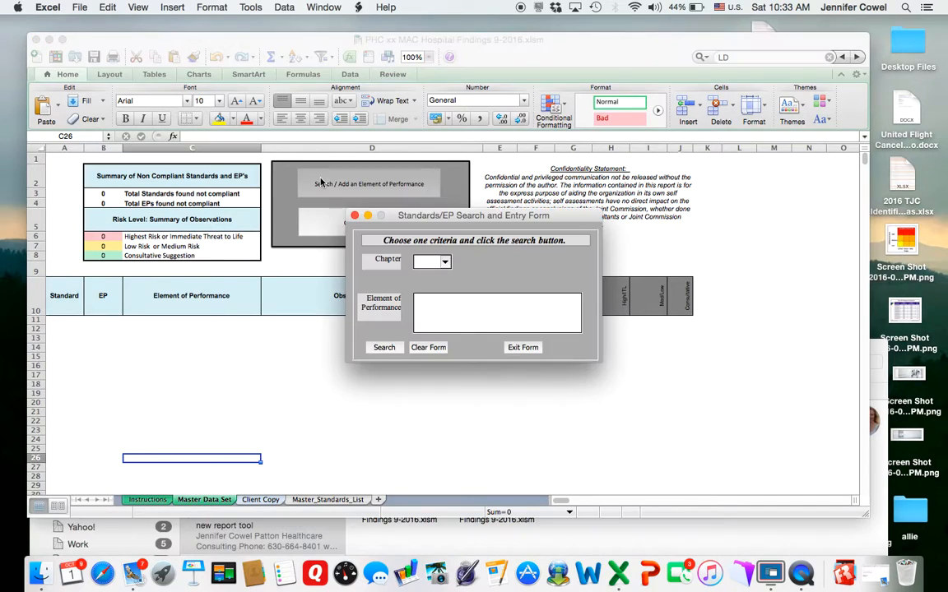
{"action": "left_click", "coordinate": [420, 306]}
{"action": "type", "text": "pain"}
{"action": "left_click", "coordinate": [383, 348]}
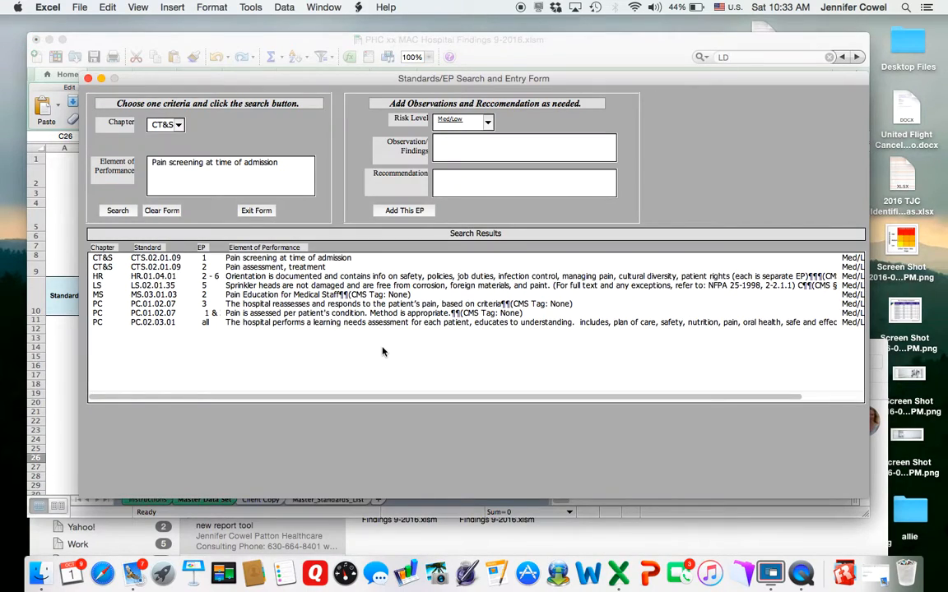
Add the CTS.02.01.09 EP 2 "Pain assessment, treatment" to the report with findings "xxxx" and recommendation "xxxx"
{"action": "left_click", "coordinate": [247, 268]}
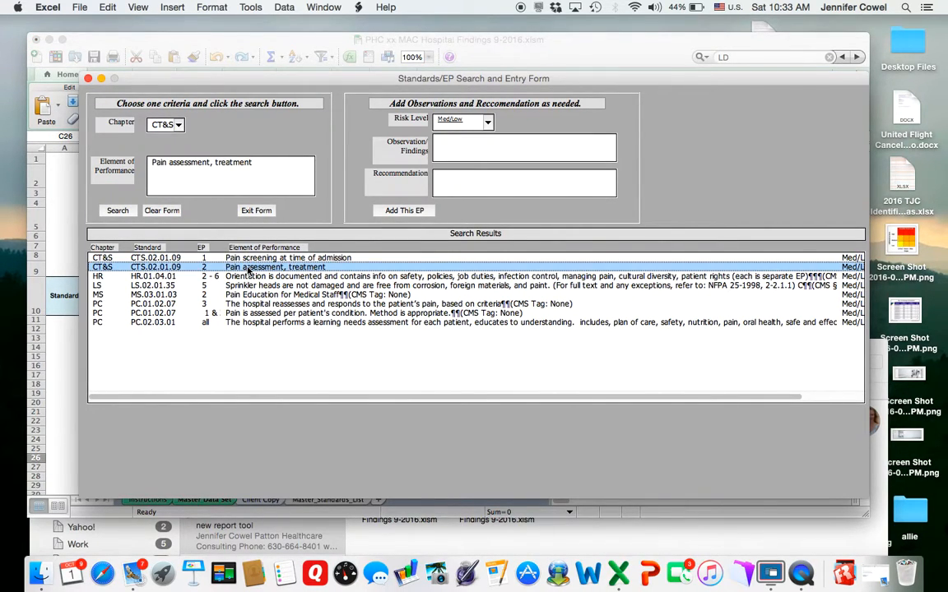
{"action": "left_click", "coordinate": [444, 148]}
{"action": "type", "text": "xxxx"}
{"action": "key", "text": "Tab"}
{"action": "type", "text": "xxxx"}
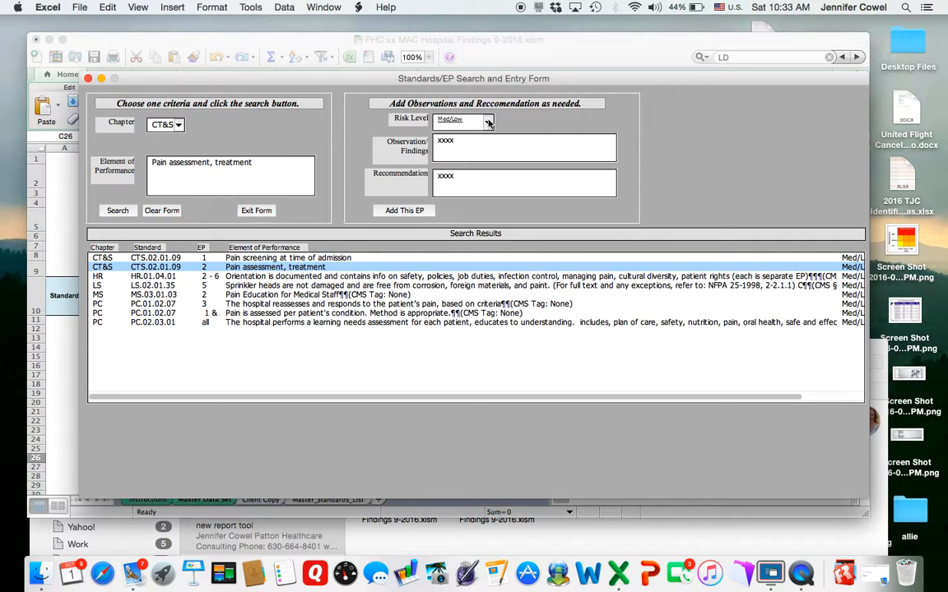
{"action": "left_click", "coordinate": [403, 211]}
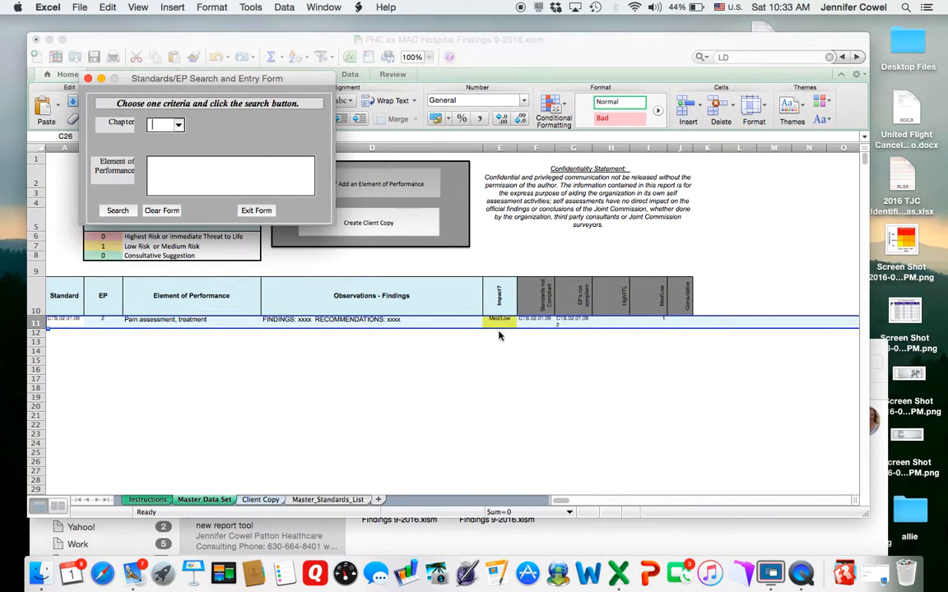
Search the standards for all elements of performance in the HR chapter
{"action": "left_click", "coordinate": [178, 125]}
{"action": "left_click", "coordinate": [164, 166]}
{"action": "left_click", "coordinate": [118, 211]}
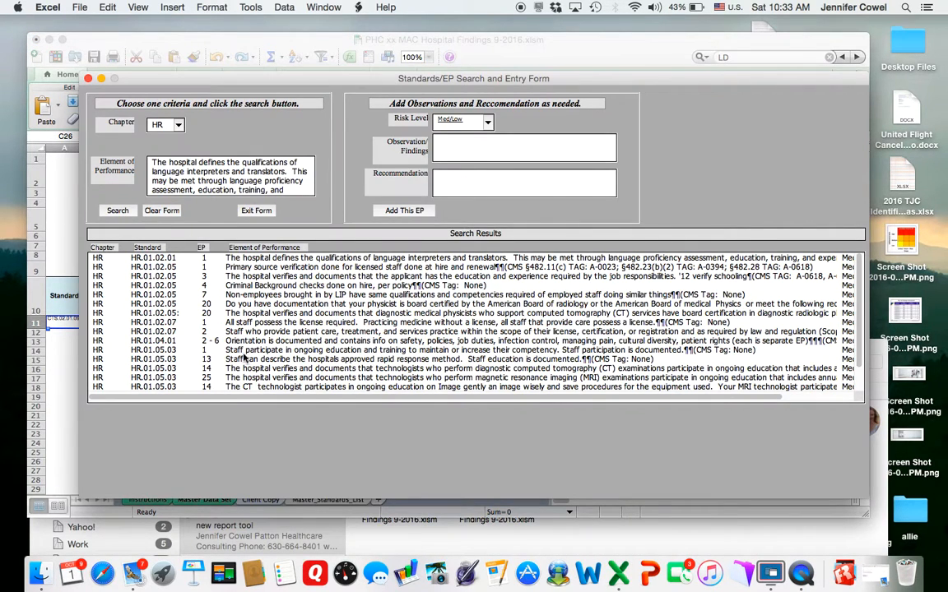
Add the HR.01.04.01 orientation documentation EP to the report with findings "xxx" and recommendation "xxx"
{"action": "left_click", "coordinate": [240, 342]}
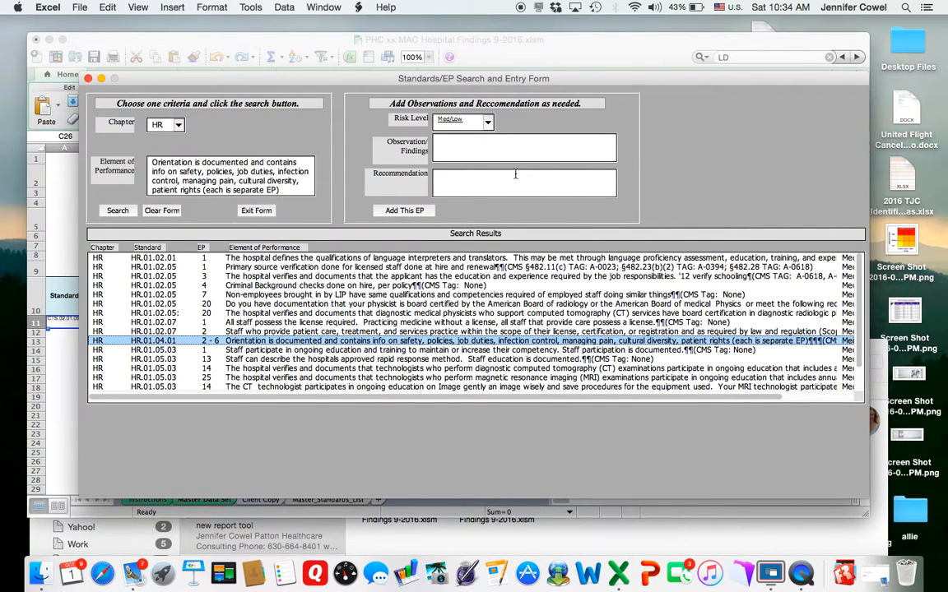
{"action": "left_click", "coordinate": [434, 150]}
{"action": "type", "text": "xxx"}
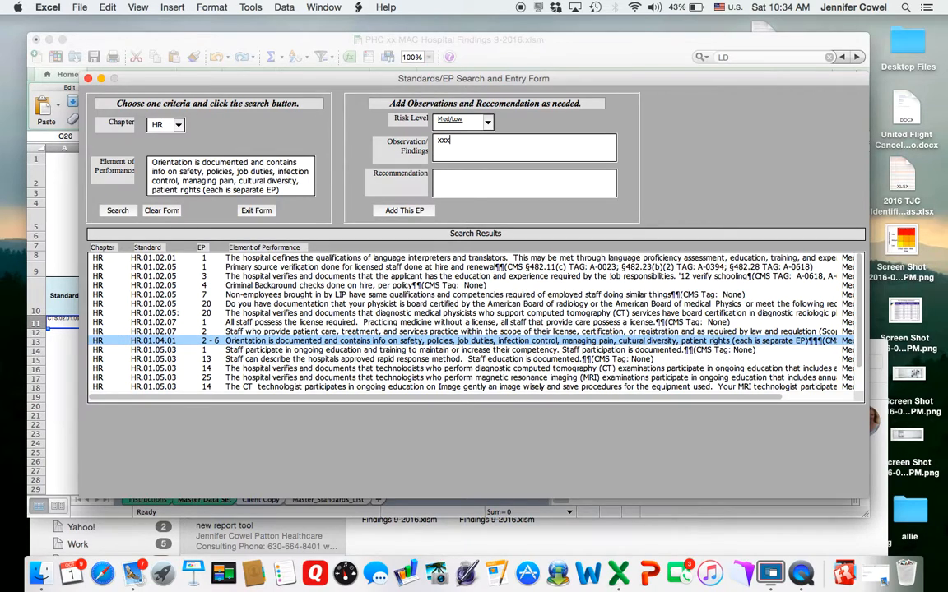
{"action": "left_click", "coordinate": [442, 178]}
{"action": "type", "text": "xxx"}
{"action": "left_click", "coordinate": [394, 209]}
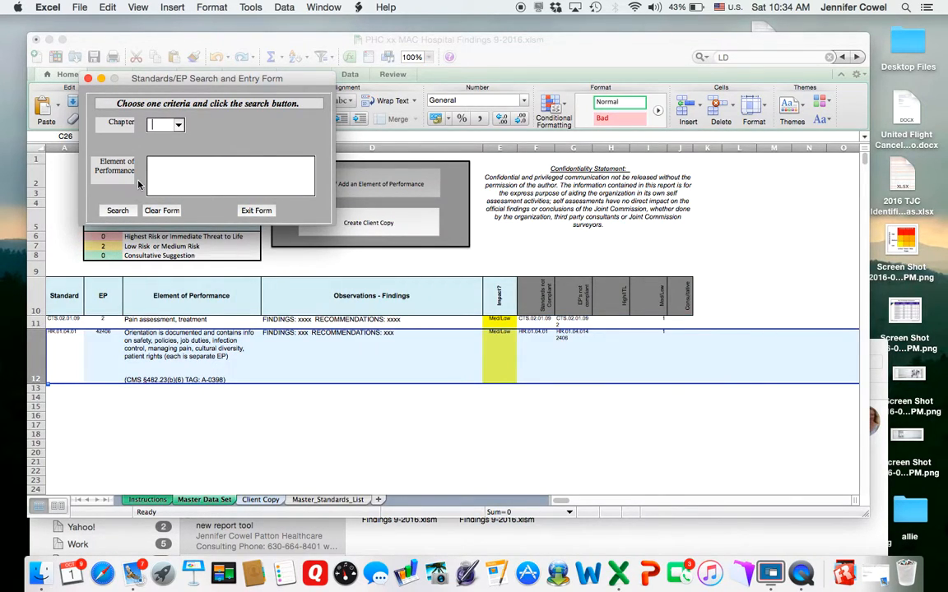
Search the elements of performance for "restraint"
{"action": "left_click", "coordinate": [164, 171]}
{"action": "type", "text": "restraint"}
{"action": "left_click", "coordinate": [119, 211]}
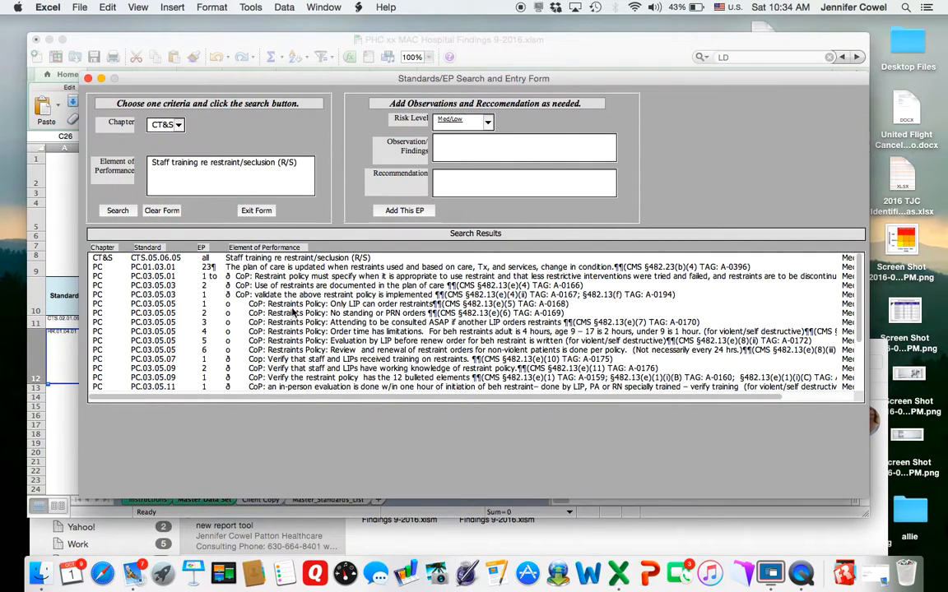
Add the PC.03.05.05 EP 1 "Only LIP can order restraints" with findings "xxx", recommendation "xxx" and risk level High/ITL
{"action": "left_click", "coordinate": [293, 305]}
{"action": "left_click", "coordinate": [456, 146]}
{"action": "type", "text": "xxx"}
{"action": "left_click", "coordinate": [400, 162]}
{"action": "type", "text": "xxx"}
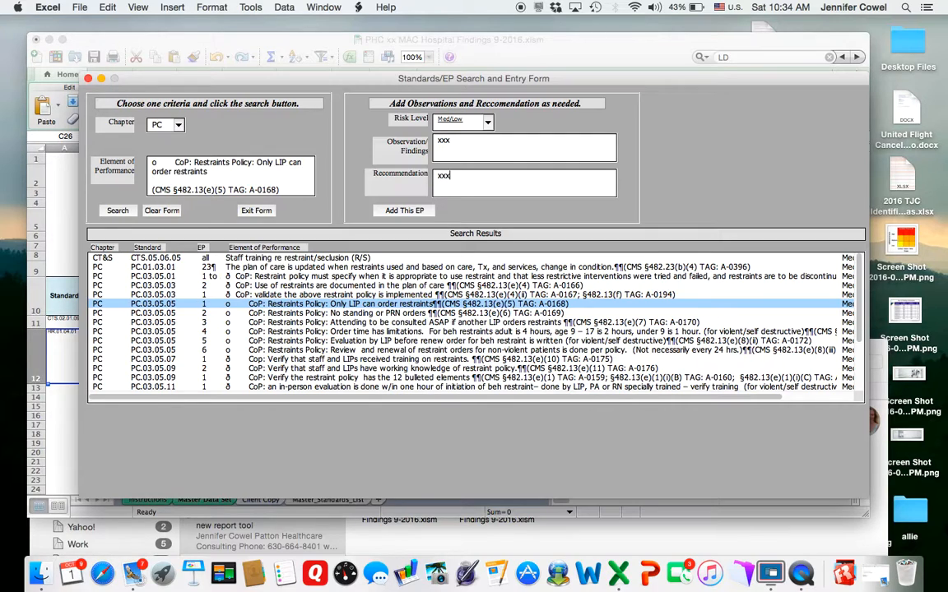
{"action": "left_click", "coordinate": [488, 123]}
{"action": "left_click", "coordinate": [488, 123]}
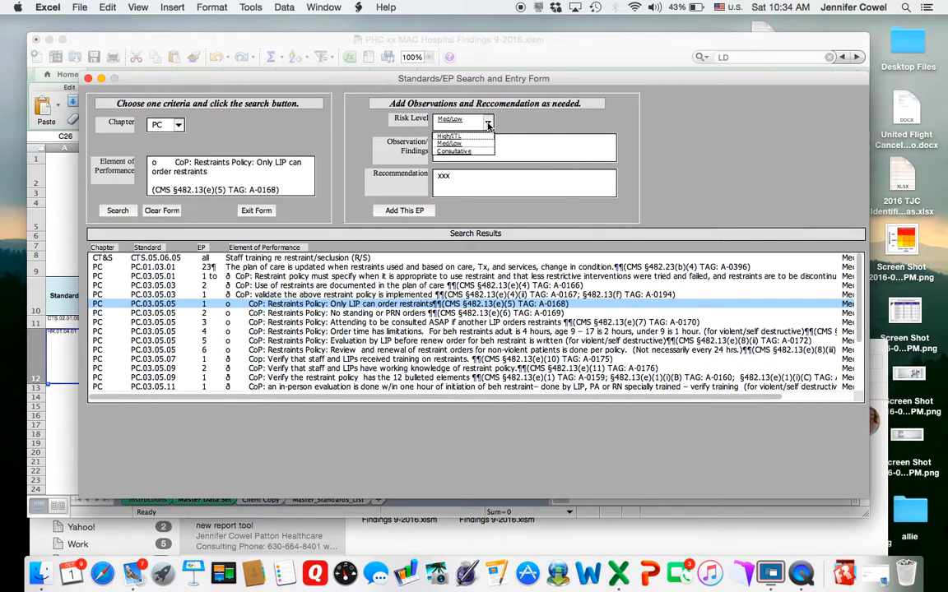
{"action": "left_click", "coordinate": [444, 135]}
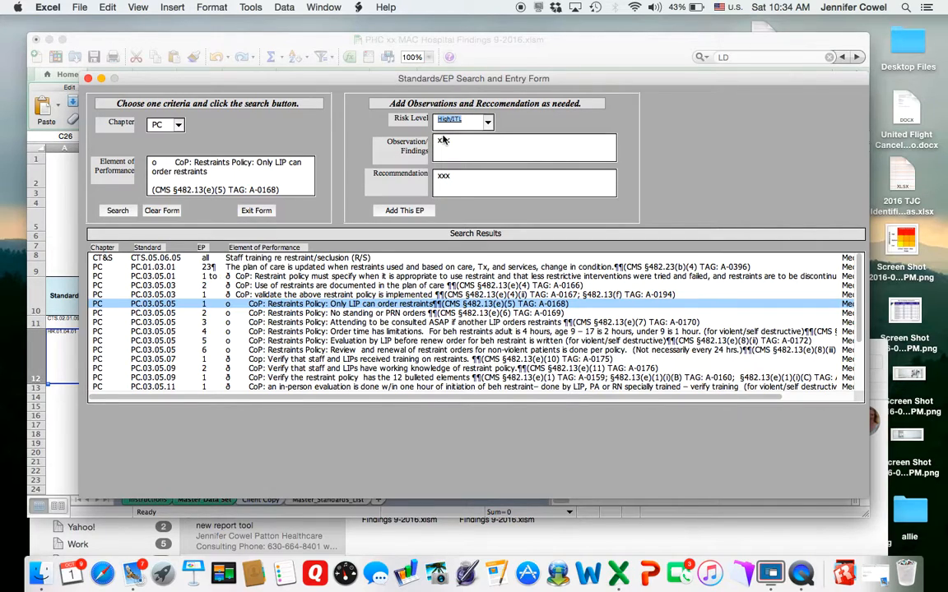
{"action": "left_click", "coordinate": [392, 211]}
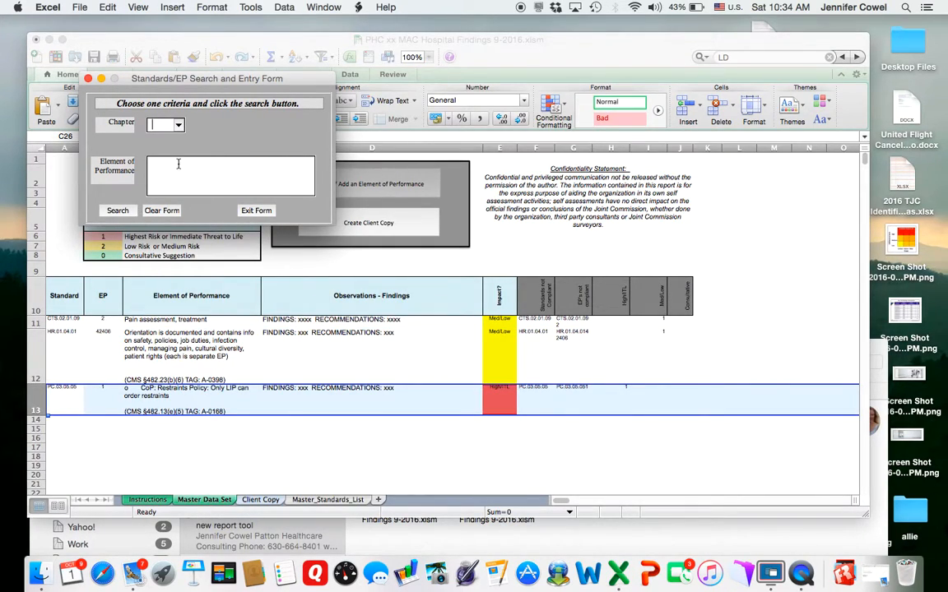
Search the standards for all elements of performance in the LD chapter
{"action": "left_click", "coordinate": [179, 124]}
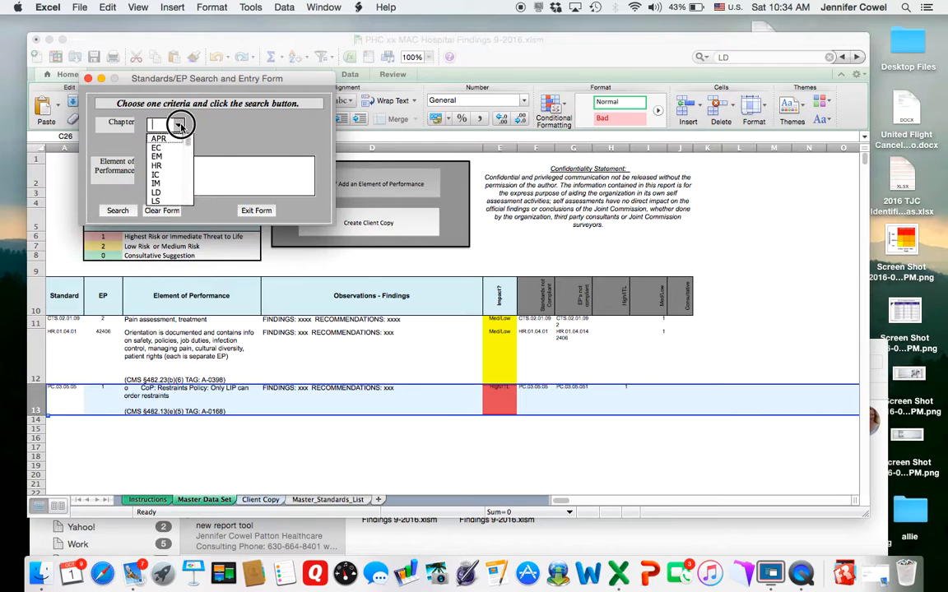
{"action": "left_click", "coordinate": [155, 184]}
{"action": "left_click", "coordinate": [116, 212]}
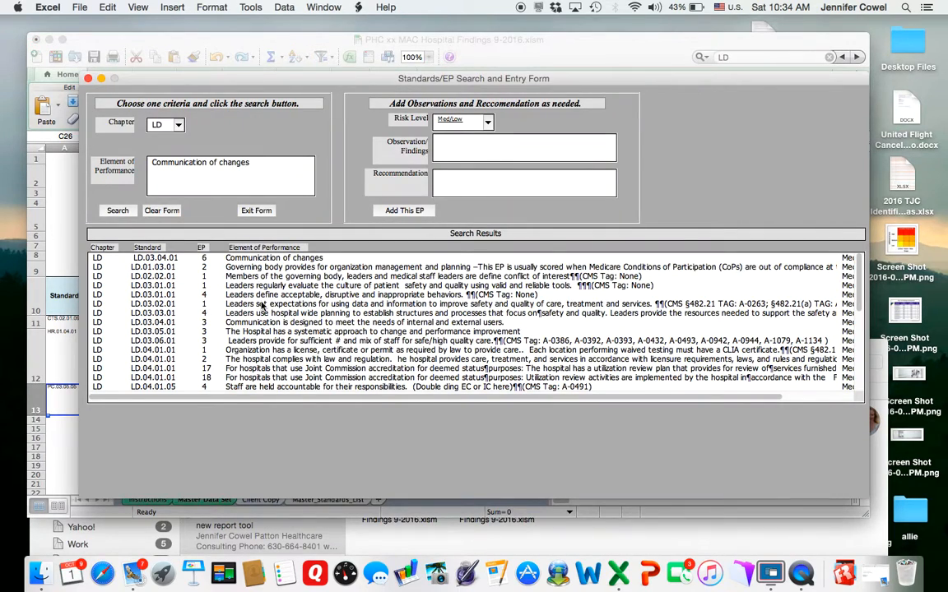
Add the LD.03.02.01 EP 1 on leaders setting data expectations with recommendation "xxxx xxx" and the Consultative risk level
{"action": "left_click", "coordinate": [258, 304]}
{"action": "left_click", "coordinate": [449, 176]}
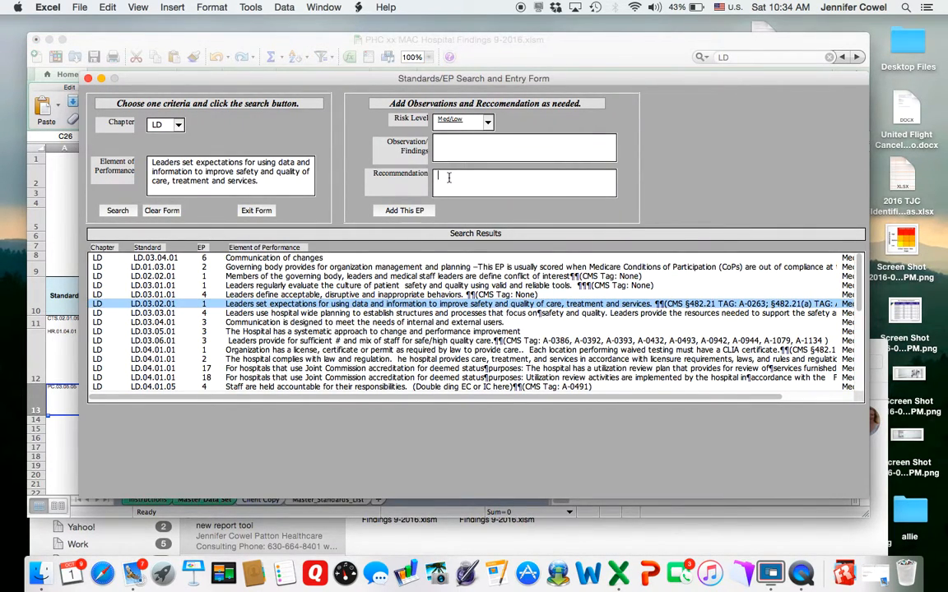
{"action": "type", "text": "xx"}
{"action": "left_click", "coordinate": [488, 123]}
{"action": "left_click", "coordinate": [489, 123]}
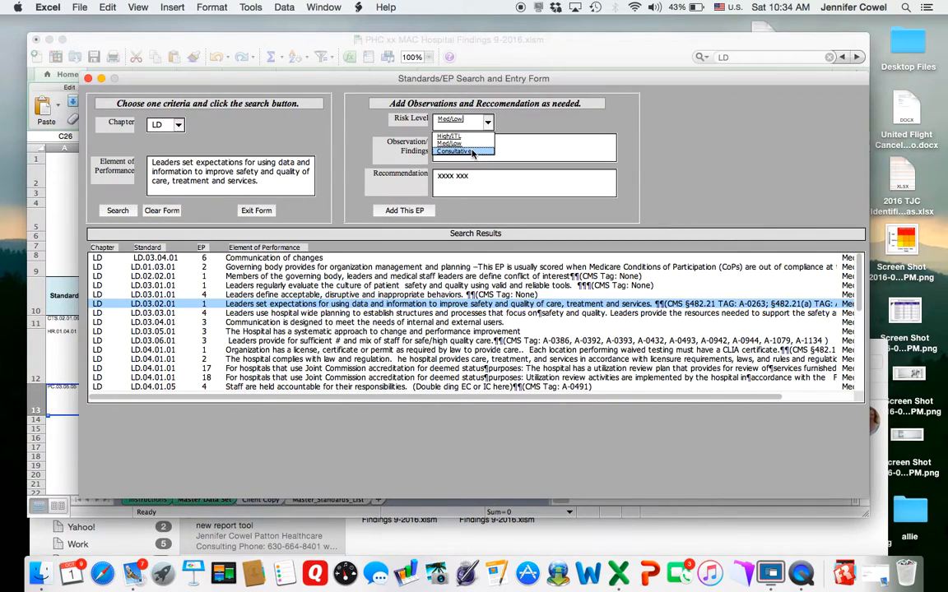
{"action": "left_click", "coordinate": [472, 154]}
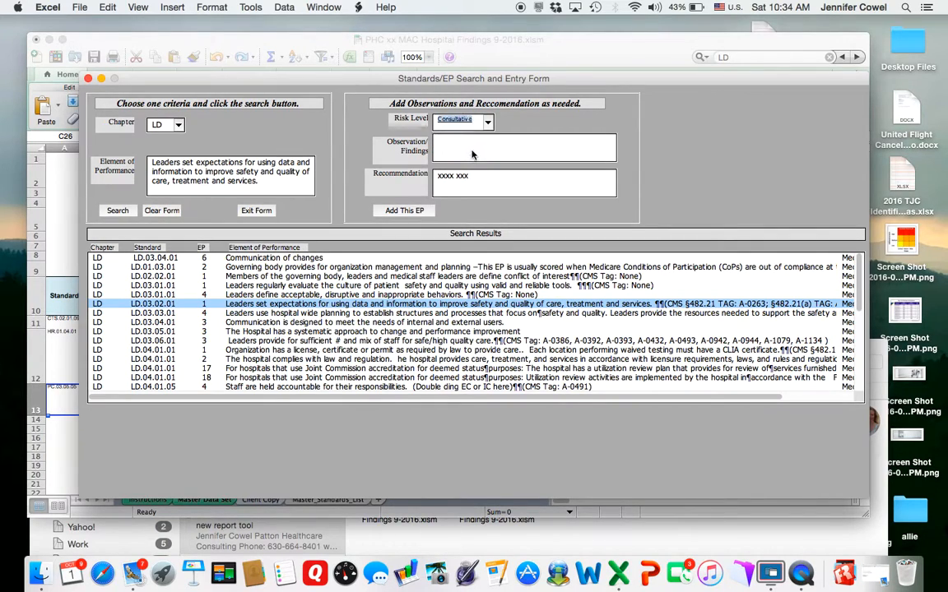
{"action": "left_click", "coordinate": [403, 210]}
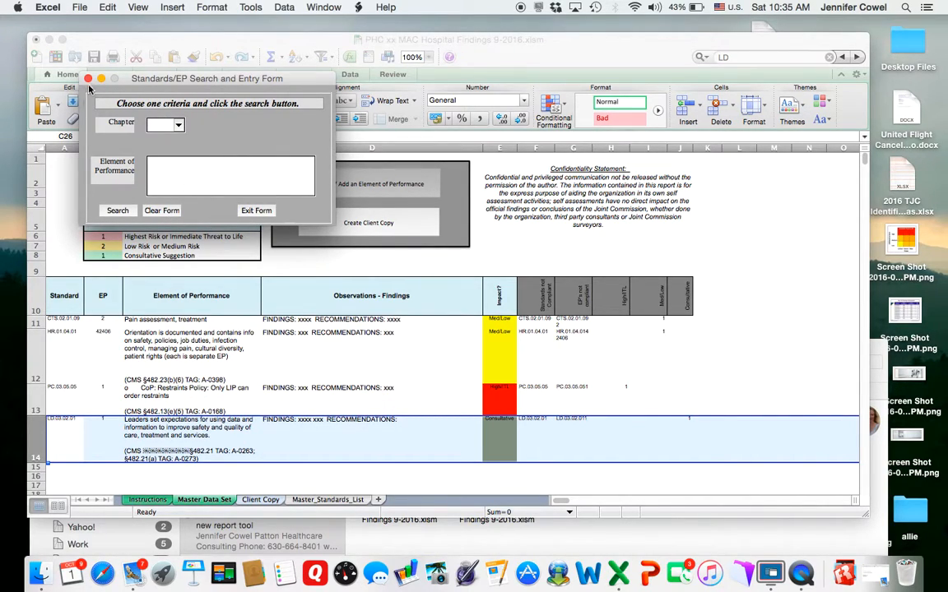
Exit the search and entry form and save the workbook
{"action": "left_click", "coordinate": [256, 212]}
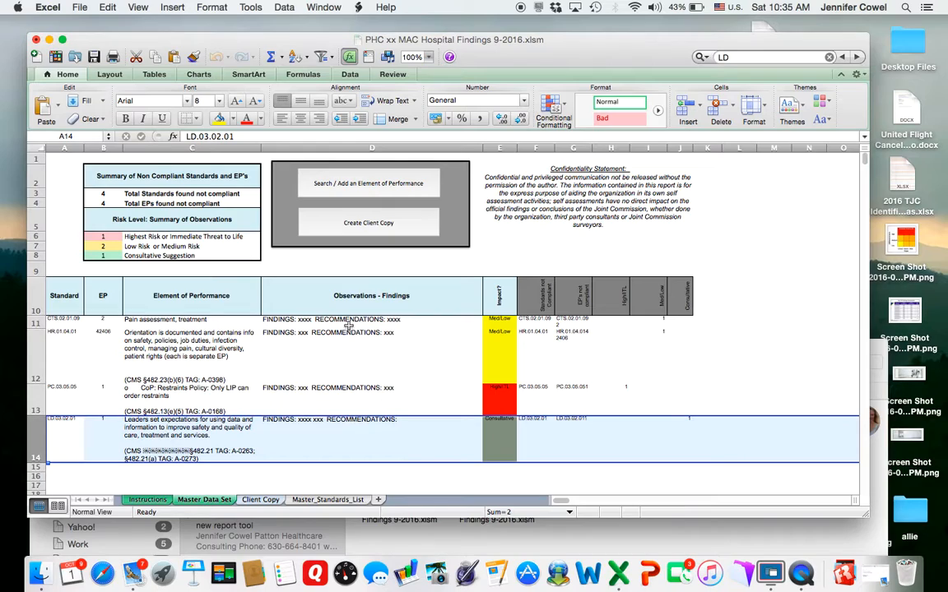
{"action": "left_click", "coordinate": [93, 56]}
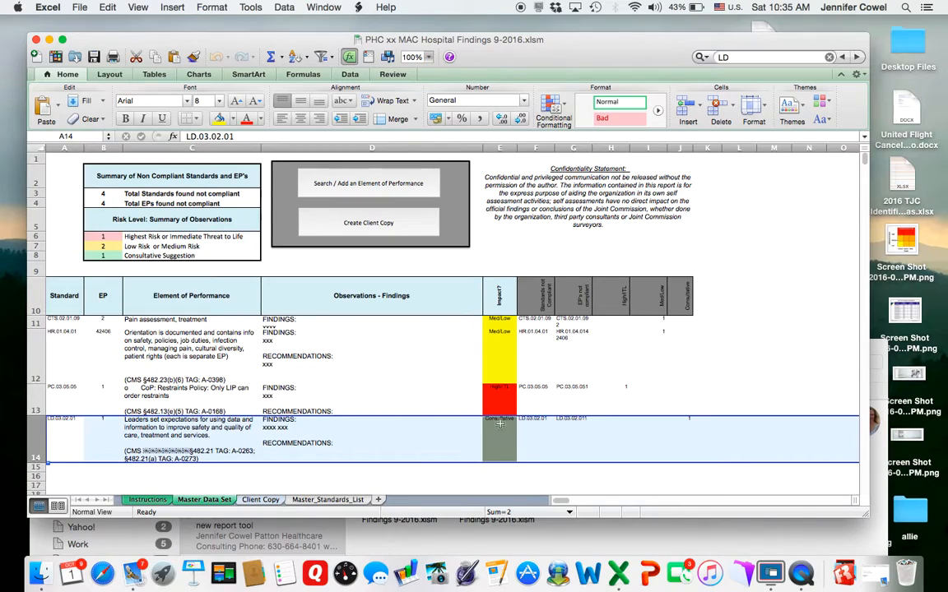
Change the impact level of the HR.01.04.01 finding in row 12 to High/ITL
{"action": "left_click", "coordinate": [499, 355]}
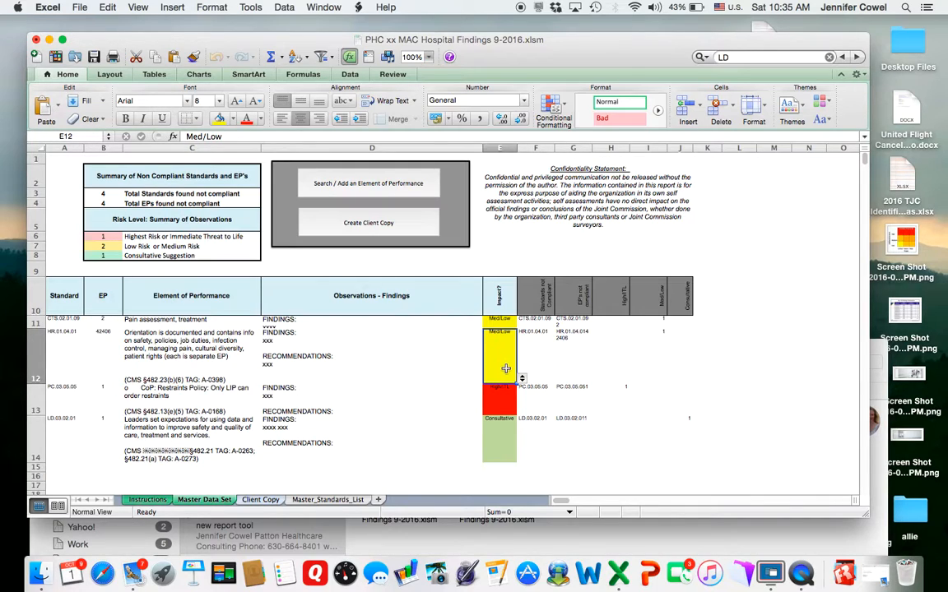
{"action": "left_click", "coordinate": [455, 364]}
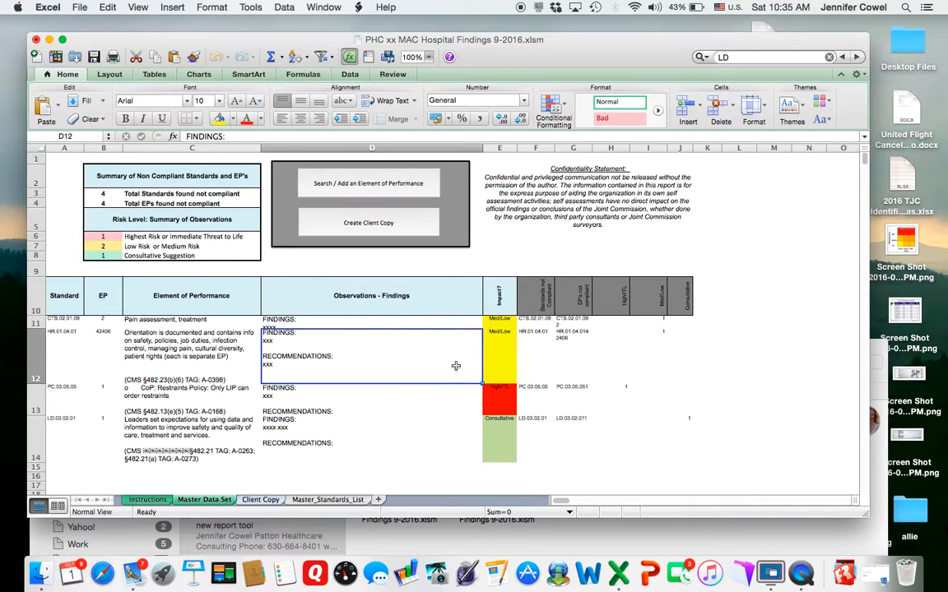
{"action": "left_click", "coordinate": [502, 357]}
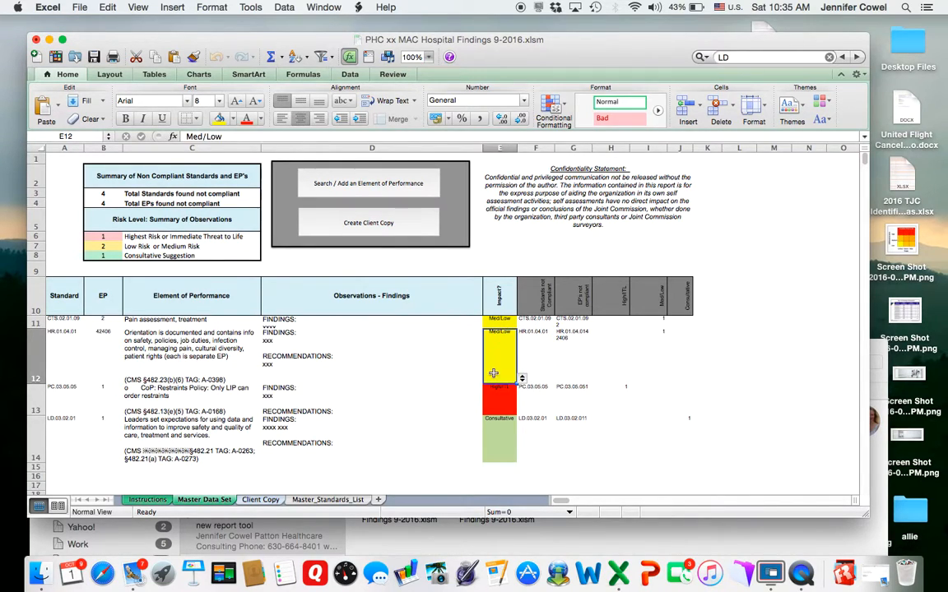
{"action": "left_click", "coordinate": [522, 379]}
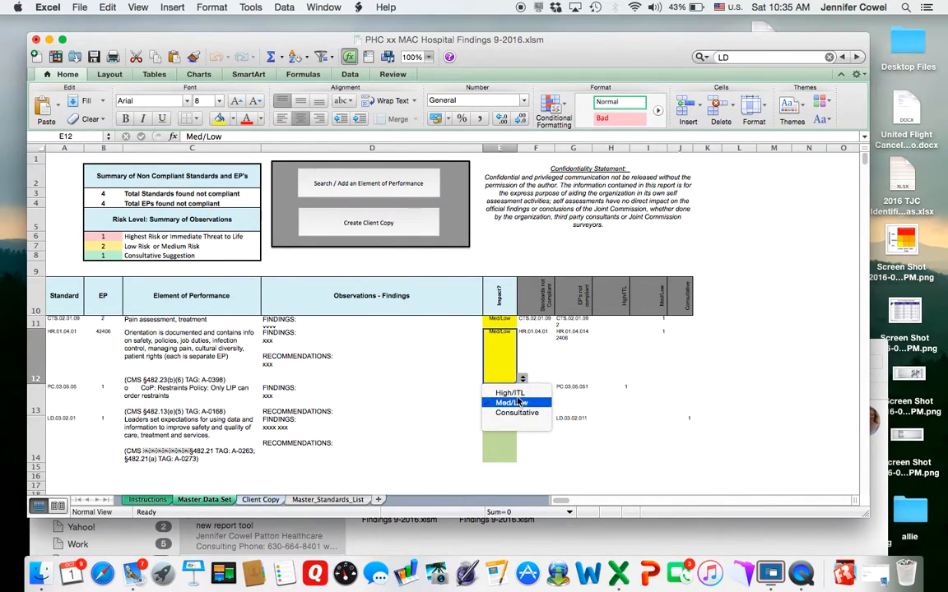
{"action": "left_click", "coordinate": [514, 394]}
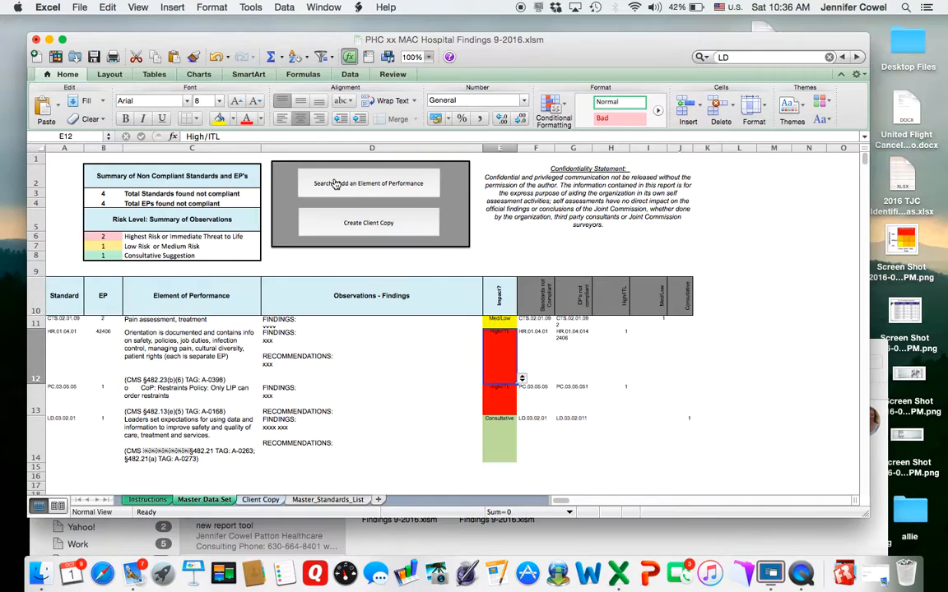
Start a manual finding in row 15 with standard LD.02.03.04 and EP 2
{"action": "left_click", "coordinate": [61, 466]}
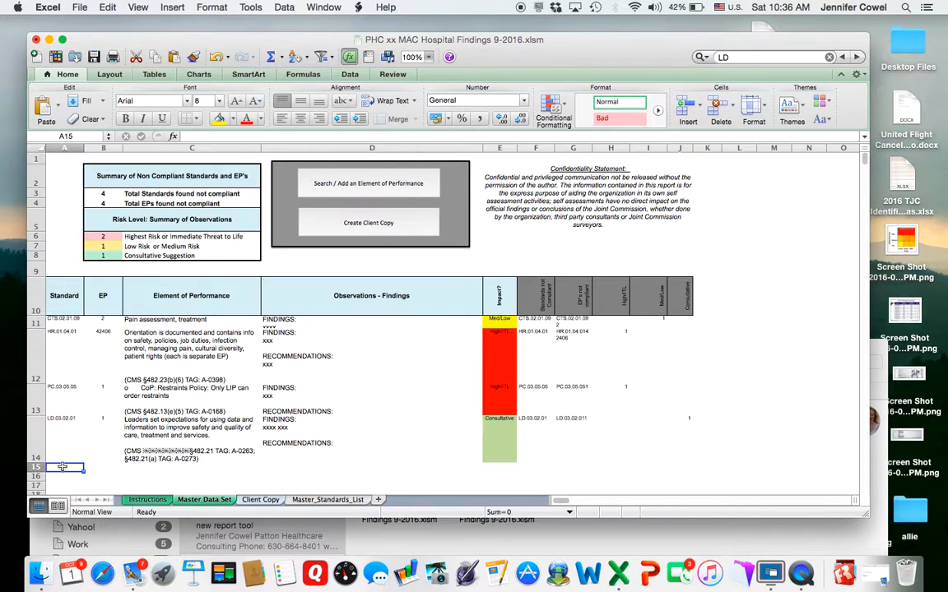
{"action": "type", "text": "LD"}
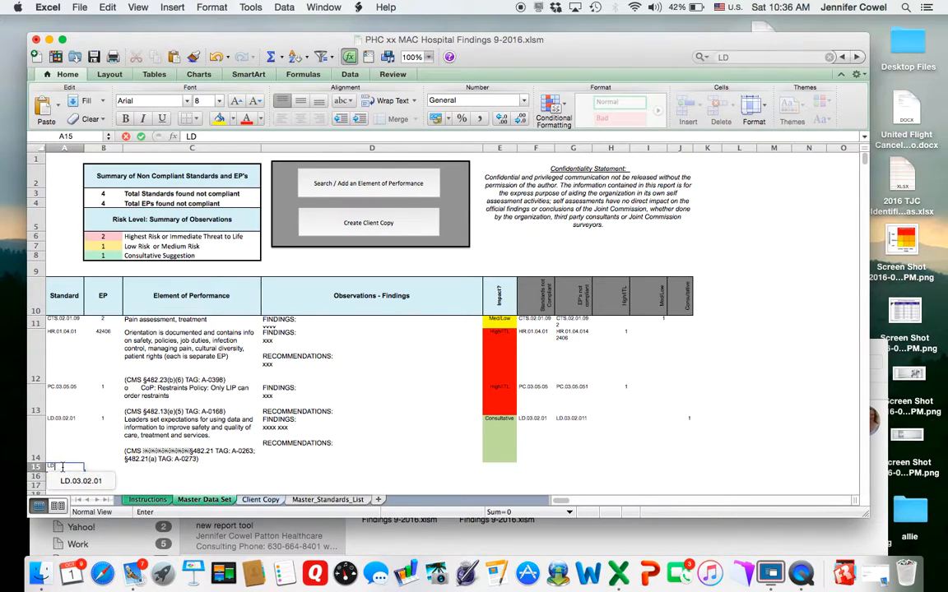
{"action": "type", "text": ".02.03.04"}
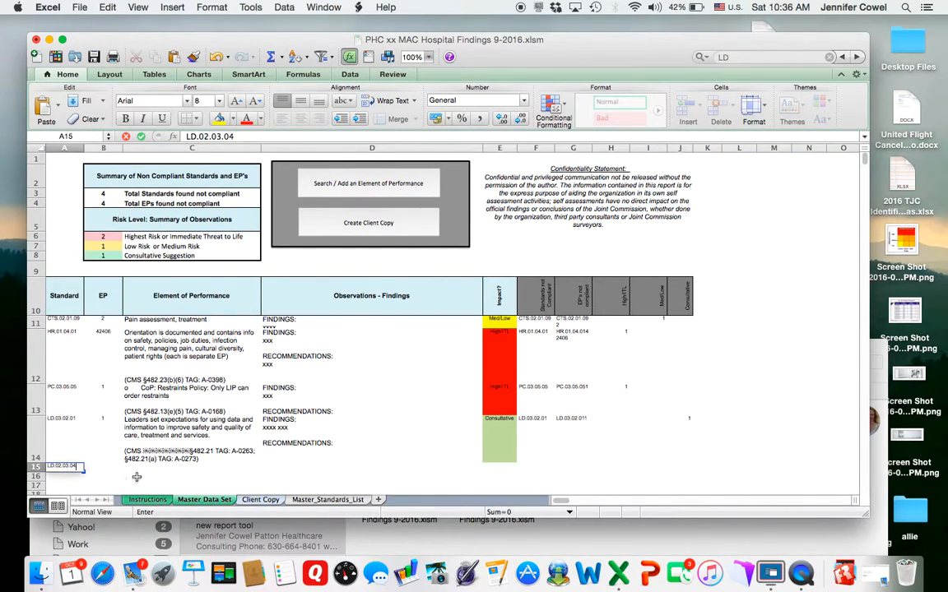
{"action": "left_click", "coordinate": [138, 480]}
{"action": "left_click", "coordinate": [103, 467]}
{"action": "type", "text": "2"}
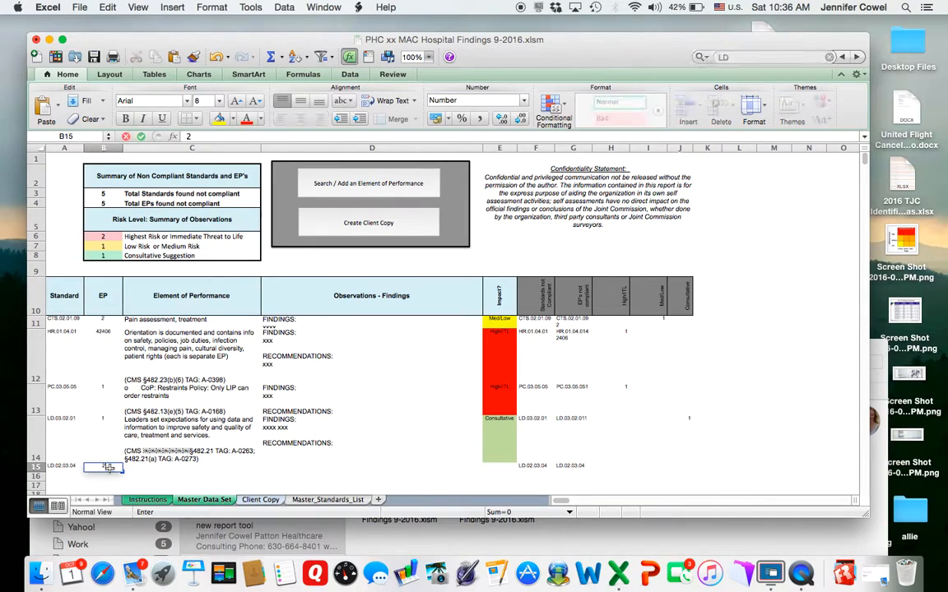
Fill row 15 with the element of performance text "jsfdlsjdflsjdf" and the observation "skdnflskdn"
{"action": "left_click", "coordinate": [148, 470]}
{"action": "type", "text": "jsfdlsjdflsjdf"}
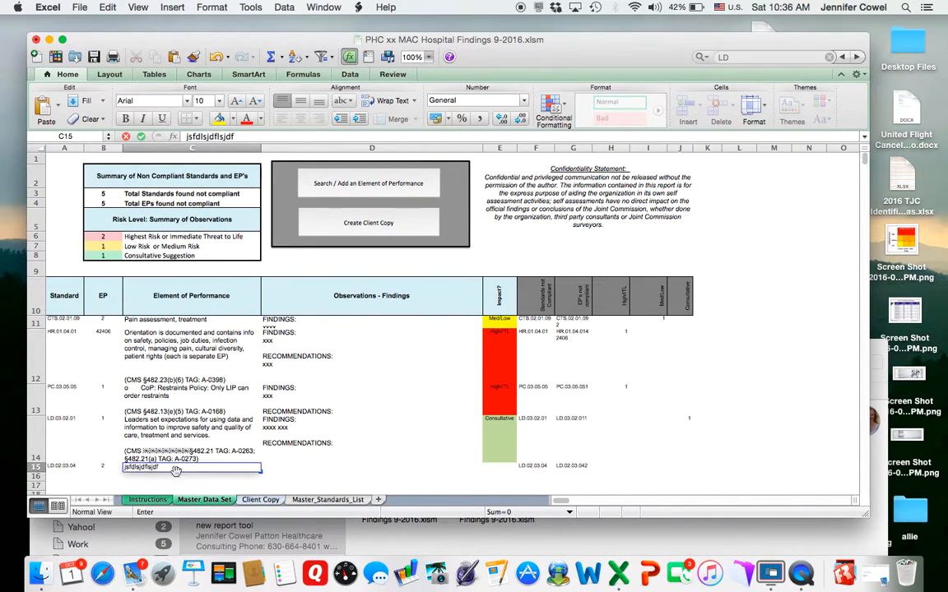
{"action": "left_click", "coordinate": [274, 470]}
{"action": "type", "text": "skdnflskdn"}
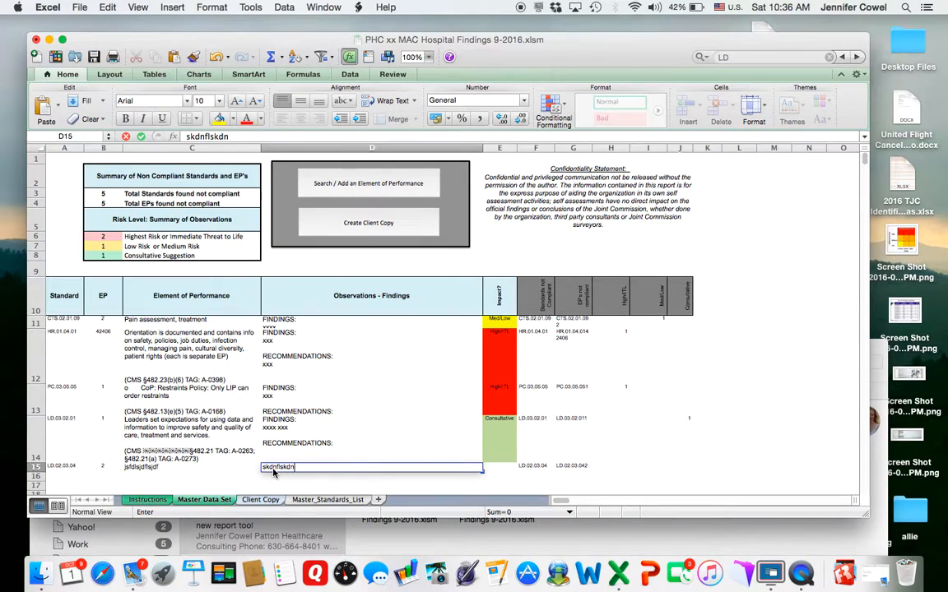
{"action": "key", "text": "Return"}
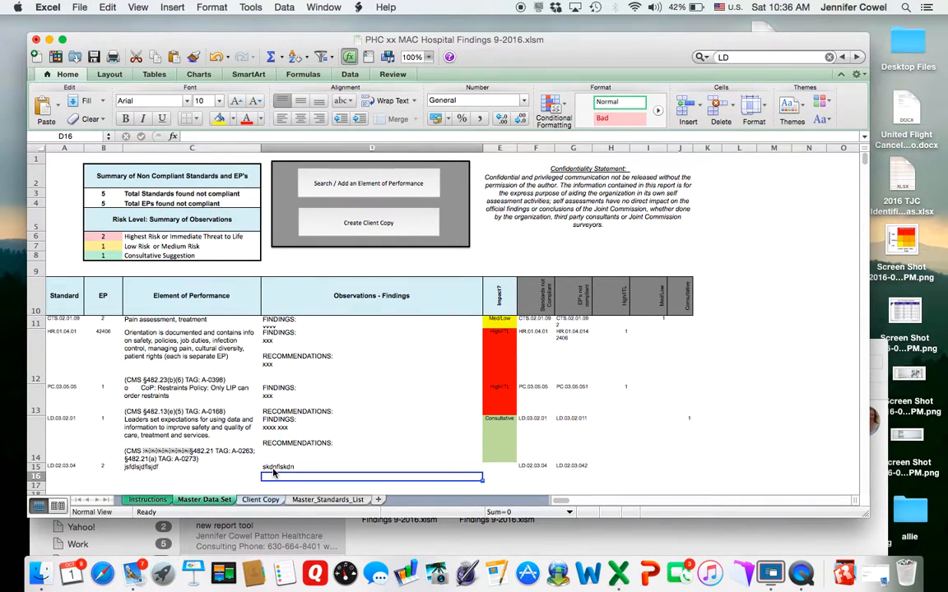